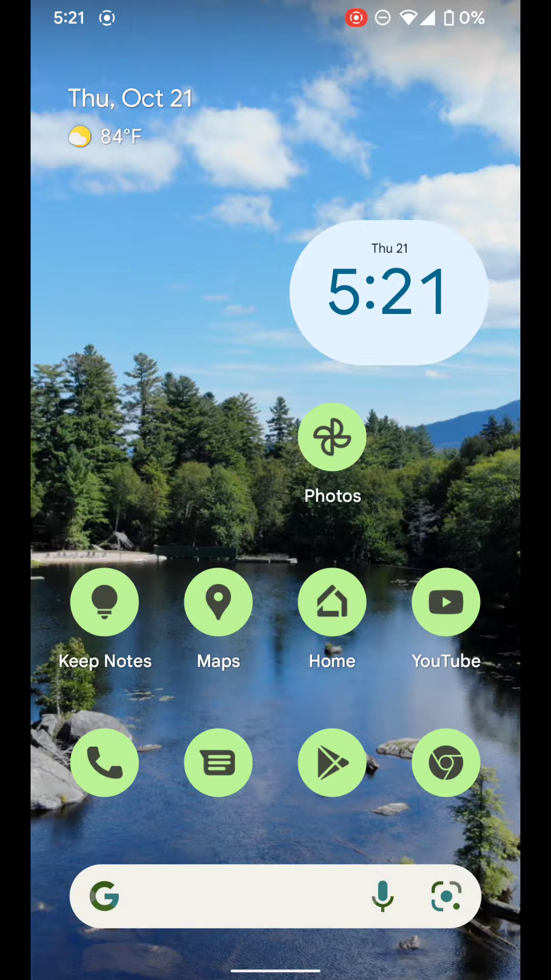
- Swipe down from the top of the home screen to fully expand Quick Settings
{"action": "mouse_move", "coordinate": [277, 8]}
{"action": "left_mouse_down"}
{"action": "mouse_move", "coordinate": [166, 457]}
{"action": "mouse_move", "coordinate": [263, 554]}
{"action": "left_mouse_up"}
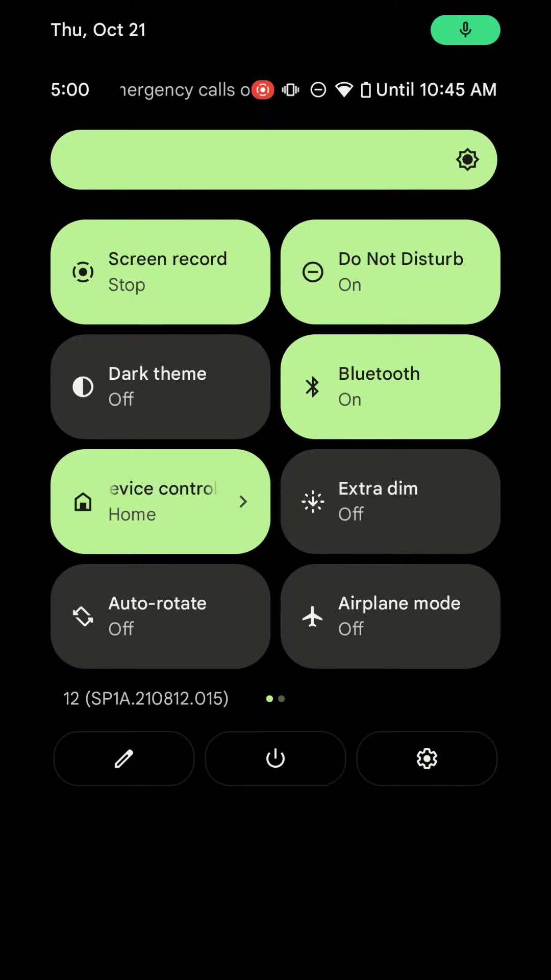
- Open Settings via the Quick Settings gear and scroll through its category list
{"action": "left_click", "coordinate": [439, 741]}
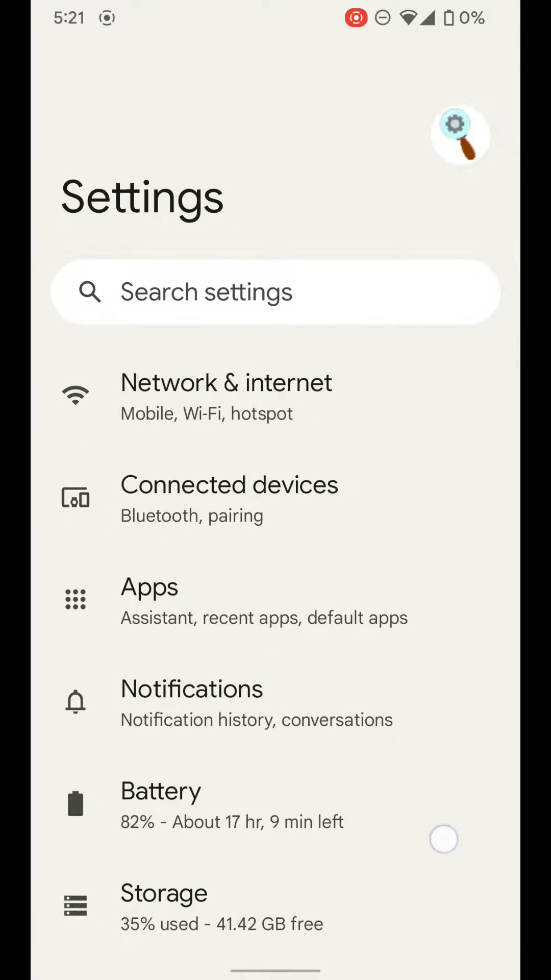
{"action": "left_click_drag", "start_coordinate": [445, 838], "coordinate": [438, 463]}
{"action": "left_click_drag", "start_coordinate": [433, 804], "coordinate": [427, 478]}
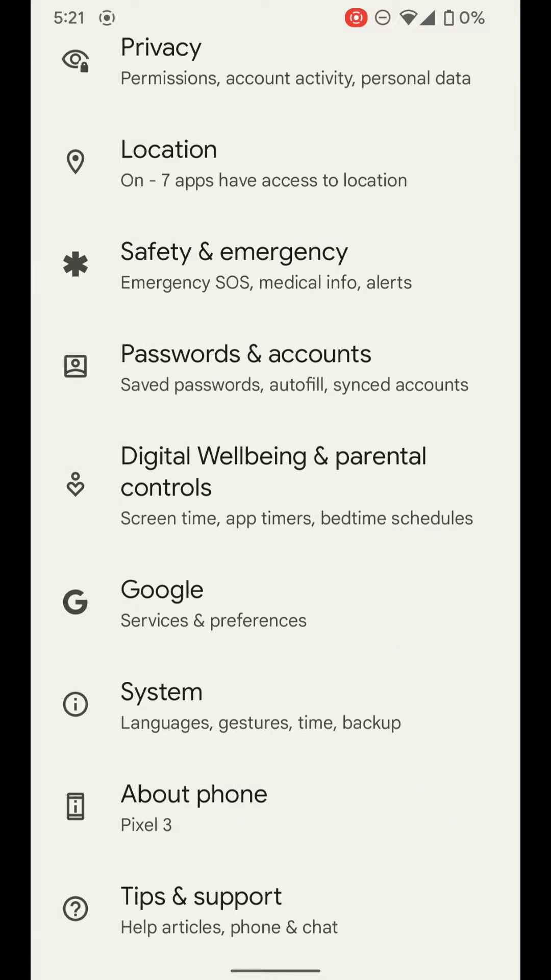
{"action": "left_click_drag", "start_coordinate": [276, 383], "coordinate": [276, 843]}
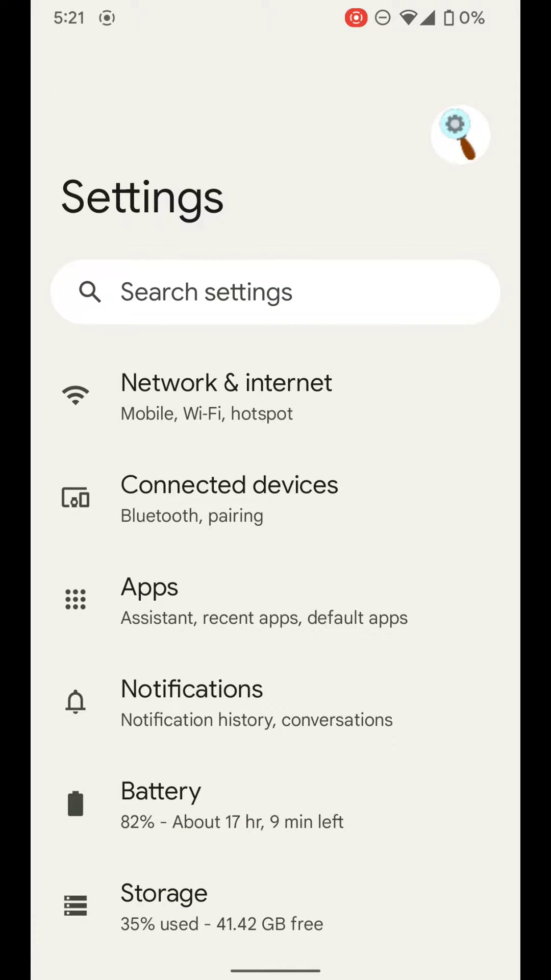
{"action": "mouse_move", "coordinate": [276, 766]}
{"action": "left_mouse_down"}
{"action": "mouse_move", "coordinate": [276, 306]}
{"action": "mouse_move", "coordinate": [276, 842]}
{"action": "left_mouse_up"}
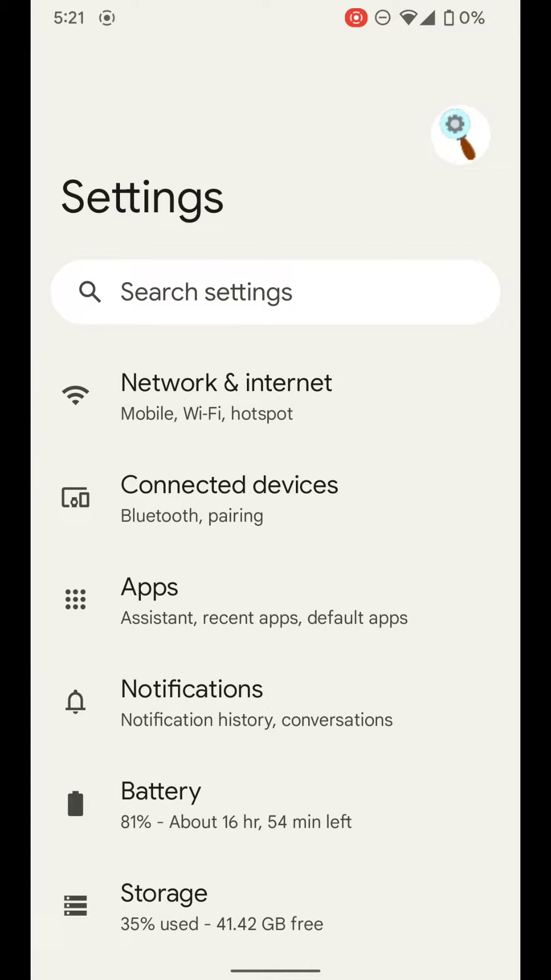
{"action": "mouse_move", "coordinate": [187, 893]}
{"action": "left_mouse_down"}
{"action": "mouse_move", "coordinate": [447, 628]}
{"action": "mouse_move", "coordinate": [447, 904]}
{"action": "left_mouse_up"}
{"action": "left_click_drag", "start_coordinate": [160, 921], "coordinate": [355, 965]}
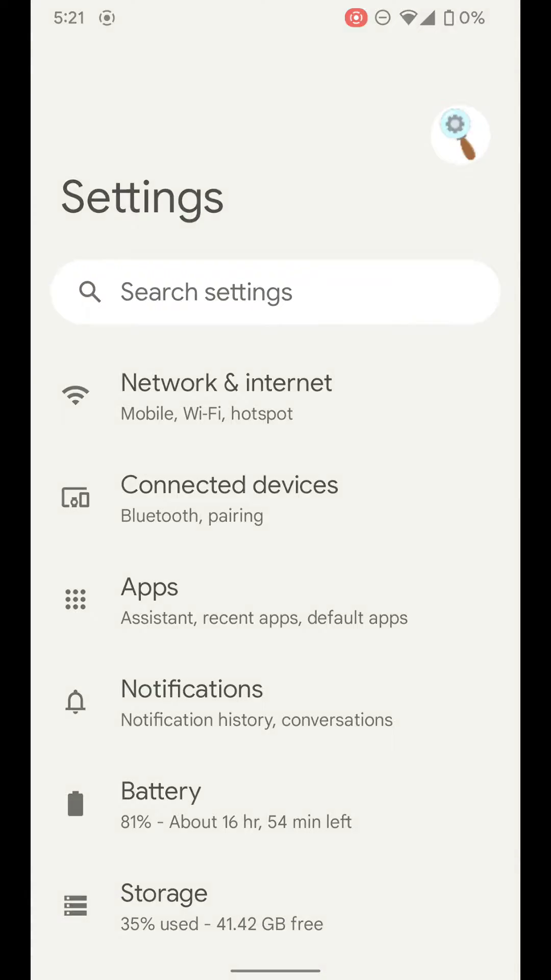
- Screenshot the Settings page and begin adjusting the scrolling capture
{"action": "key", "text": "Print"}
{"action": "mouse_move", "coordinate": [114, 881]}
{"action": "left_mouse_down"}
{"action": "mouse_move", "coordinate": [108, 883]}
{"action": "mouse_move", "coordinate": [110, 936]}
{"action": "mouse_move", "coordinate": [102, 928]}
{"action": "left_mouse_up"}
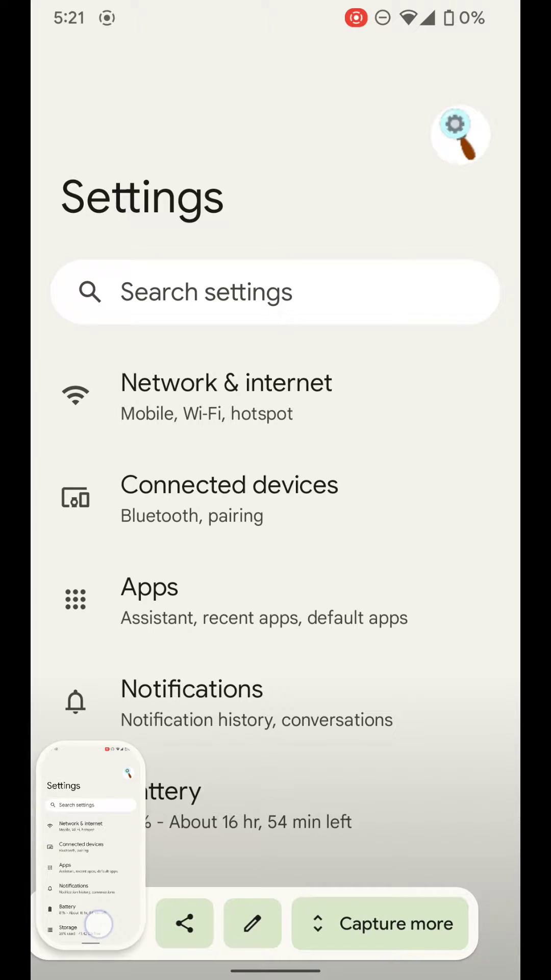
{"action": "mouse_move", "coordinate": [102, 927]}
{"action": "left_mouse_down"}
{"action": "mouse_move", "coordinate": [97, 924]}
{"action": "mouse_move", "coordinate": [99, 936]}
{"action": "left_mouse_up"}
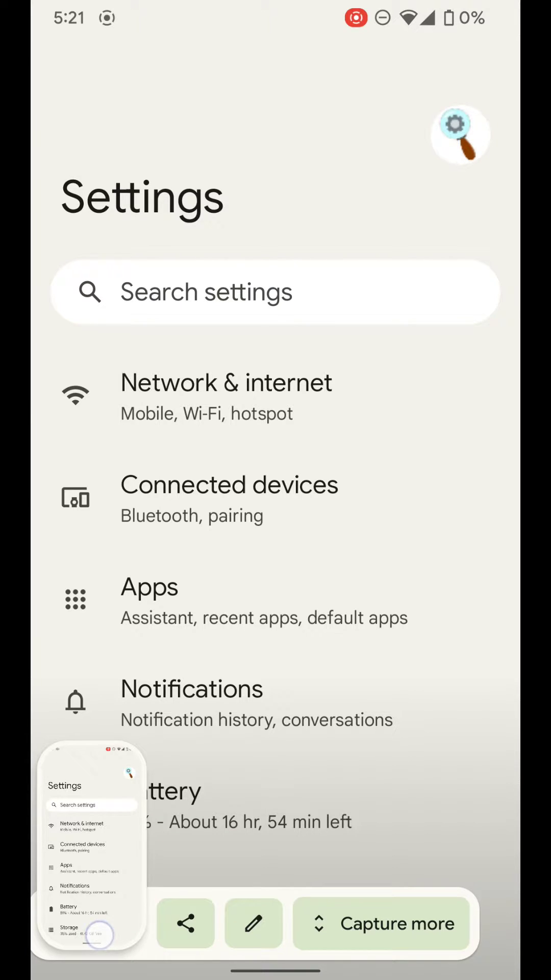
{"action": "left_click_drag", "start_coordinate": [100, 935], "coordinate": [99, 935]}
- Capture more and crop the screenshot from Network & internet to Tips & support
{"action": "left_click", "coordinate": [386, 923]}
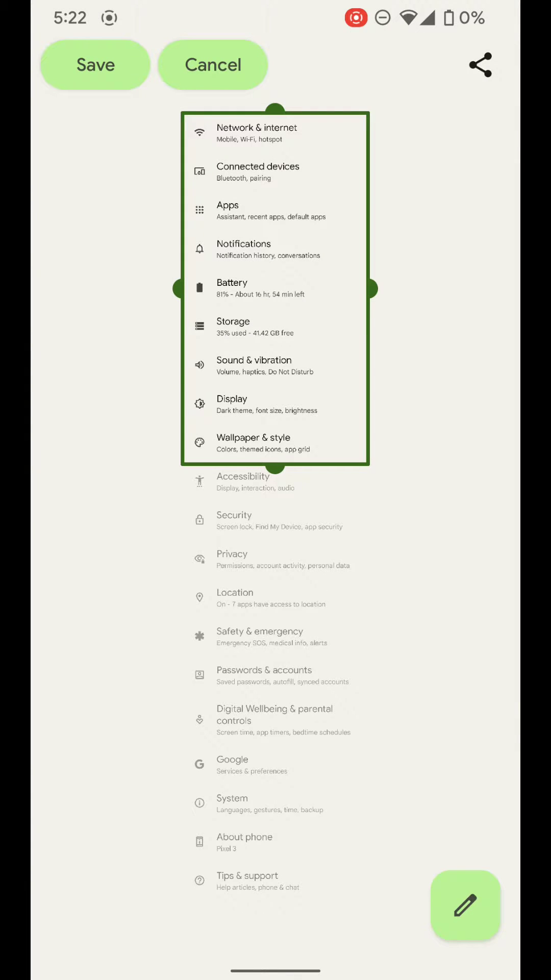
{"action": "left_click_drag", "start_coordinate": [276, 467], "coordinate": [304, 941]}
{"action": "mouse_move", "coordinate": [360, 115]}
{"action": "left_mouse_down"}
{"action": "mouse_move", "coordinate": [357, 351]}
{"action": "mouse_move", "coordinate": [372, 562]}
{"action": "mouse_move", "coordinate": [368, 594]}
{"action": "mouse_move", "coordinate": [365, 407]}
{"action": "mouse_move", "coordinate": [375, 133]}
{"action": "mouse_move", "coordinate": [368, 99]}
{"action": "left_mouse_up"}
{"action": "mouse_move", "coordinate": [443, 510]}
{"action": "left_mouse_down"}
{"action": "mouse_move", "coordinate": [241, 528]}
{"action": "mouse_move", "coordinate": [299, 516]}
{"action": "mouse_move", "coordinate": [429, 524]}
{"action": "left_mouse_up"}
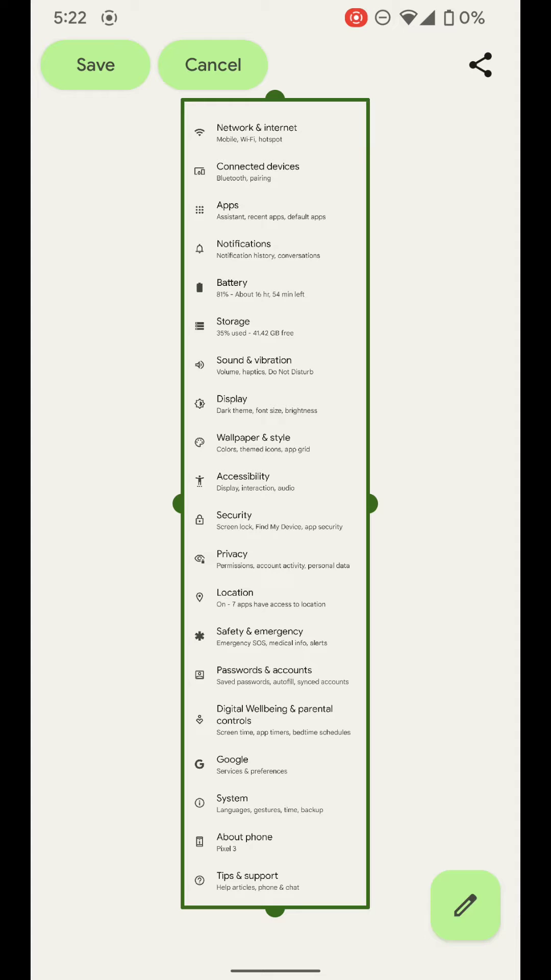
- Draw a blue pen zigzag over the screenshot's middle rows and save it
{"action": "left_click", "coordinate": [466, 906]}
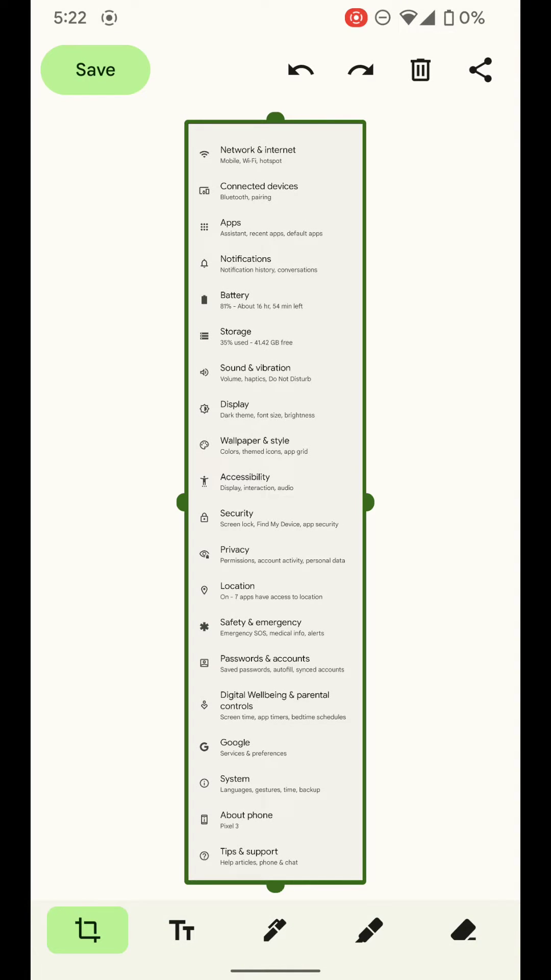
{"action": "left_click_drag", "start_coordinate": [5, 490], "coordinate": [153, 490]}
{"action": "left_click", "coordinate": [275, 931]}
{"action": "mouse_move", "coordinate": [303, 570]}
{"action": "left_mouse_down"}
{"action": "mouse_move", "coordinate": [261, 674]}
{"action": "mouse_move", "coordinate": [275, 498]}
{"action": "mouse_move", "coordinate": [242, 533]}
{"action": "left_mouse_up"}
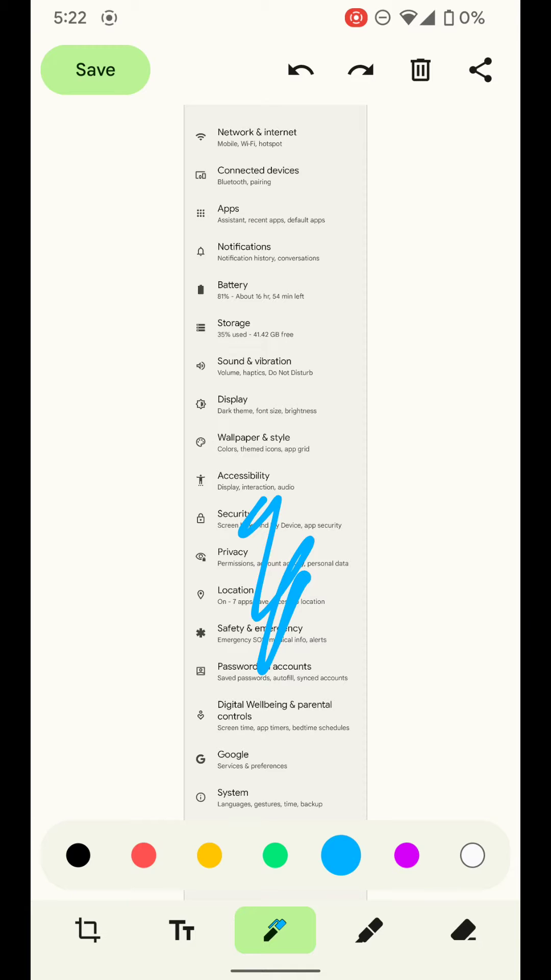
{"action": "left_click", "coordinate": [95, 70]}
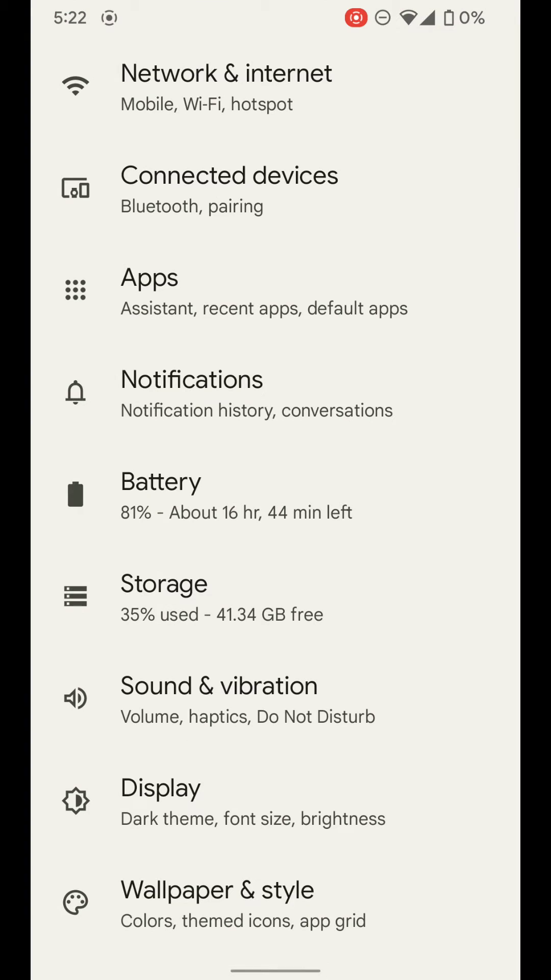
- Go home, launch Google Photos and open a Settings screenshot from the top row
{"action": "left_click_drag", "start_coordinate": [276, 969], "coordinate": [277, 651]}
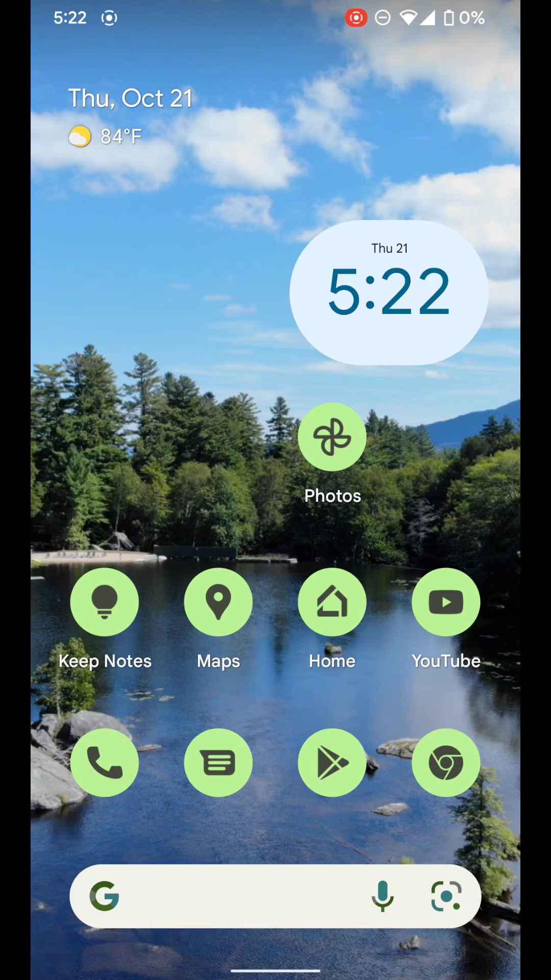
{"action": "left_click", "coordinate": [333, 438]}
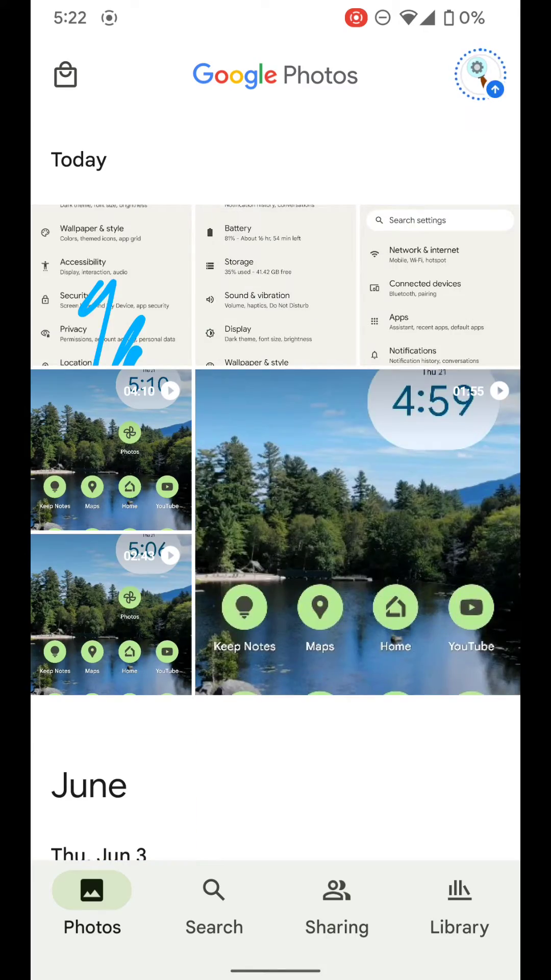
{"action": "left_click", "coordinate": [123, 295]}
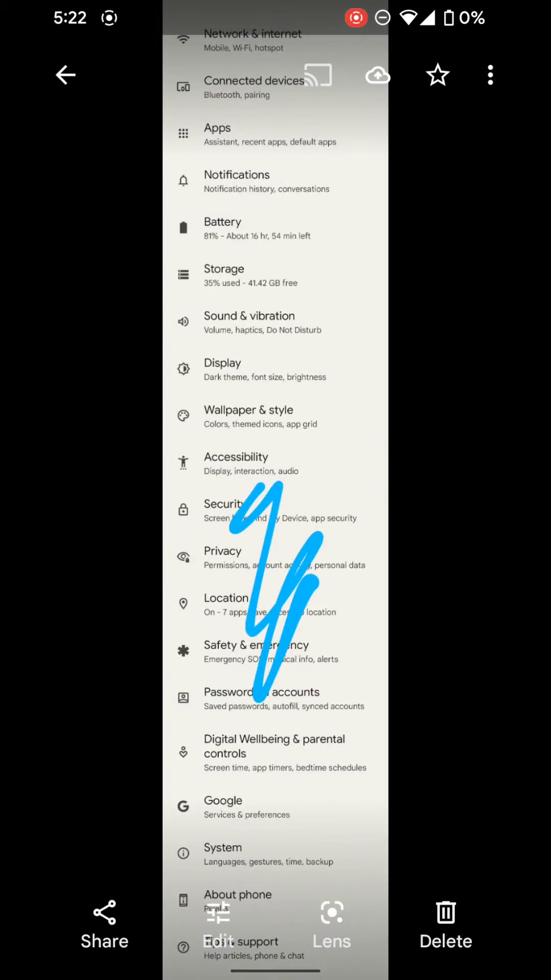
{"action": "left_click_drag", "start_coordinate": [279, 538], "coordinate": [313, 326]}
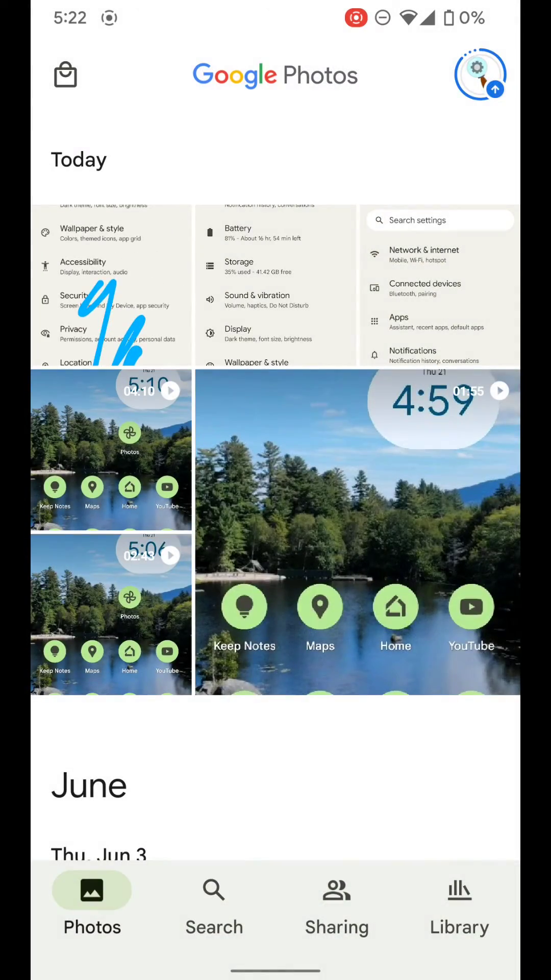
{"action": "left_click", "coordinate": [115, 295]}
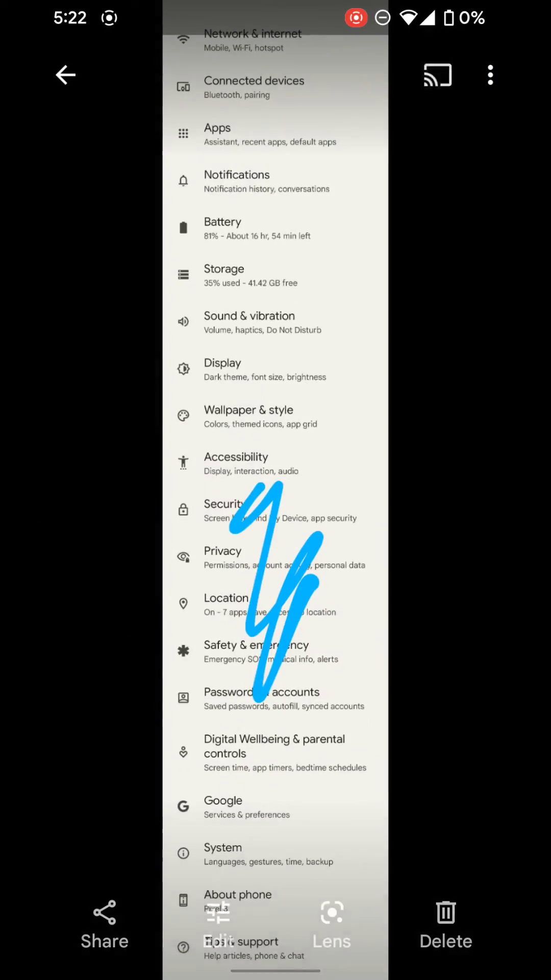
- Swipe to the neighbouring Settings screenshot and bring up the viewer controls
{"action": "left_click_drag", "start_coordinate": [229, 490], "coordinate": [474, 490]}
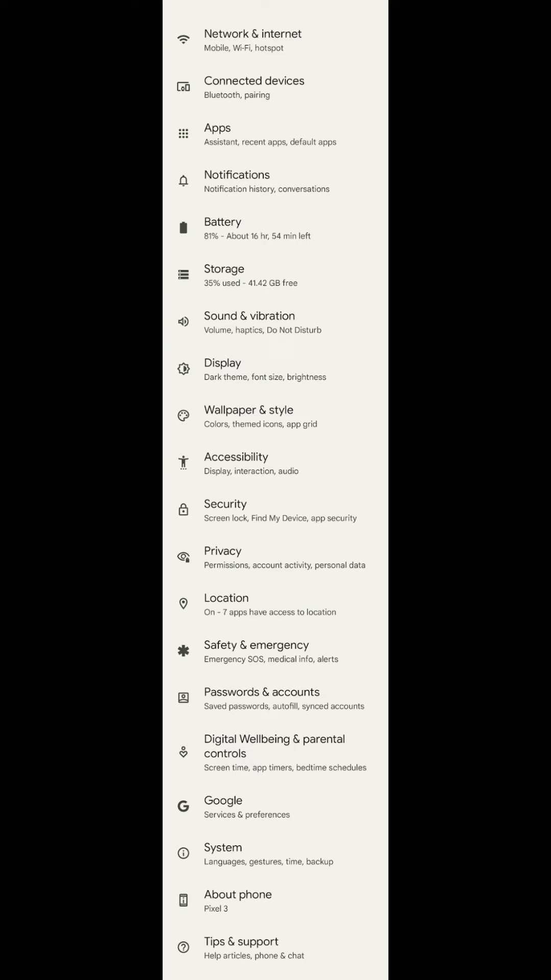
{"action": "mouse_move", "coordinate": [330, 595]}
{"action": "left_mouse_down"}
{"action": "mouse_move", "coordinate": [357, 605]}
{"action": "mouse_move", "coordinate": [339, 610]}
{"action": "left_mouse_up"}
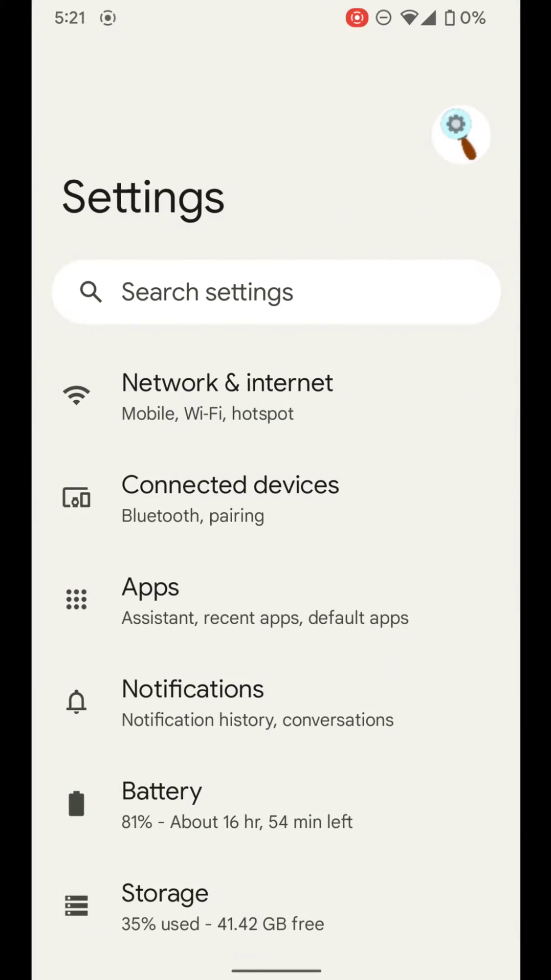
{"action": "left_click_drag", "start_coordinate": [305, 618], "coordinate": [278, 620]}
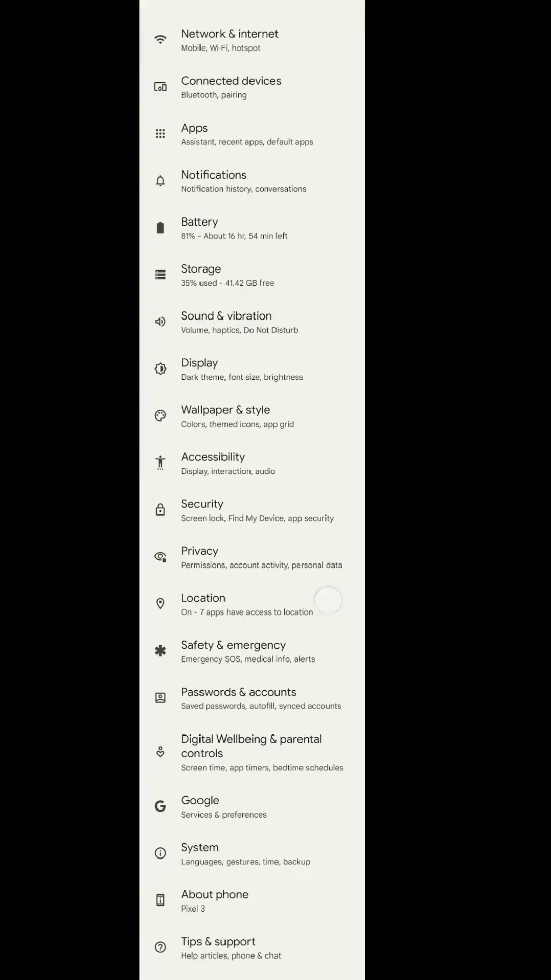
{"action": "left_click_drag", "start_coordinate": [329, 595], "coordinate": [191, 551]}
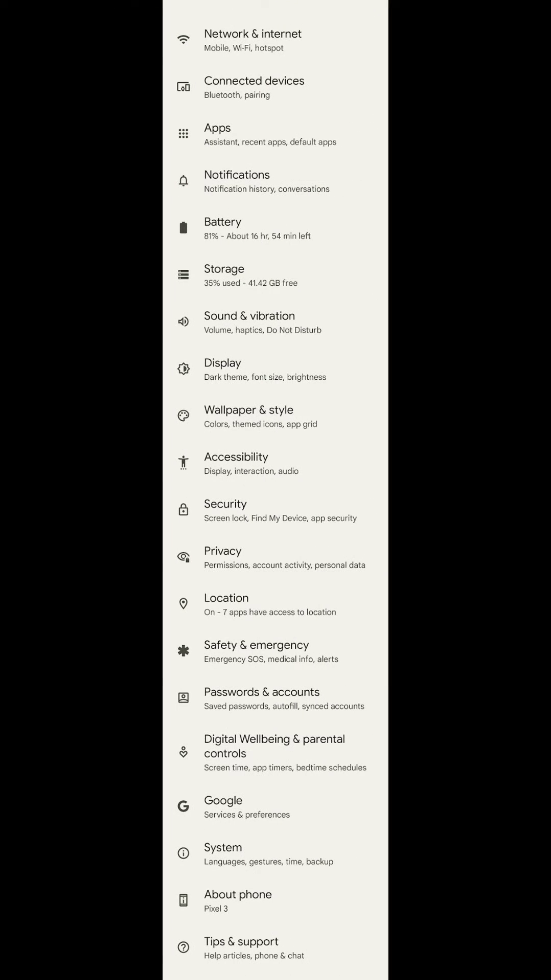
{"action": "left_click", "coordinate": [401, 673]}
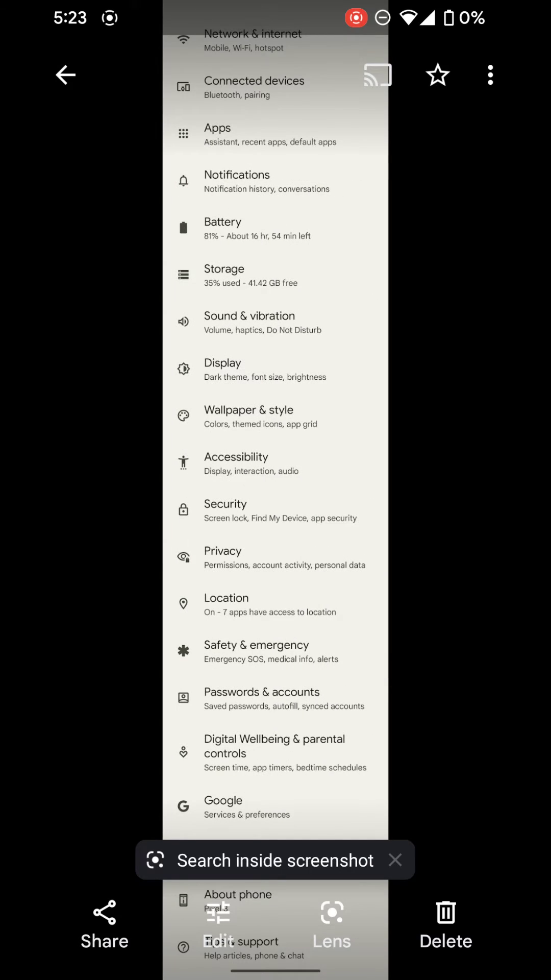
{"action": "left_click", "coordinate": [125, 942]}
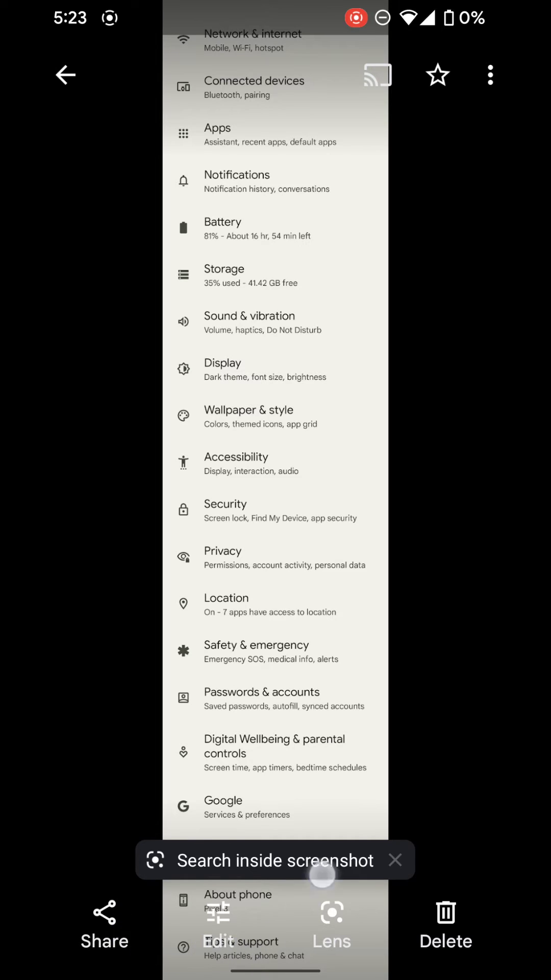
{"action": "left_click", "coordinate": [409, 731]}
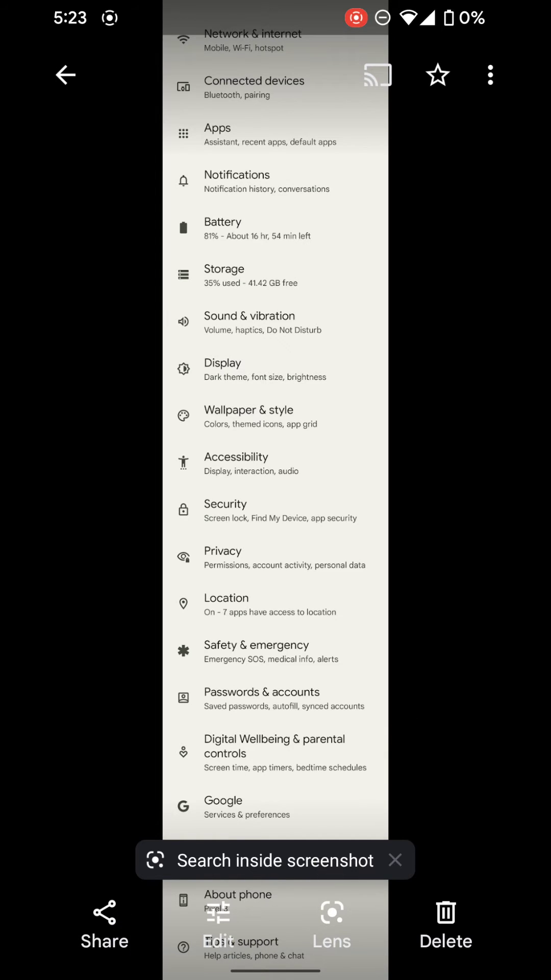
- Swipe up to close the Photos viewer and show the home screen apps
{"action": "left_click_drag", "start_coordinate": [276, 973], "coordinate": [306, 322]}
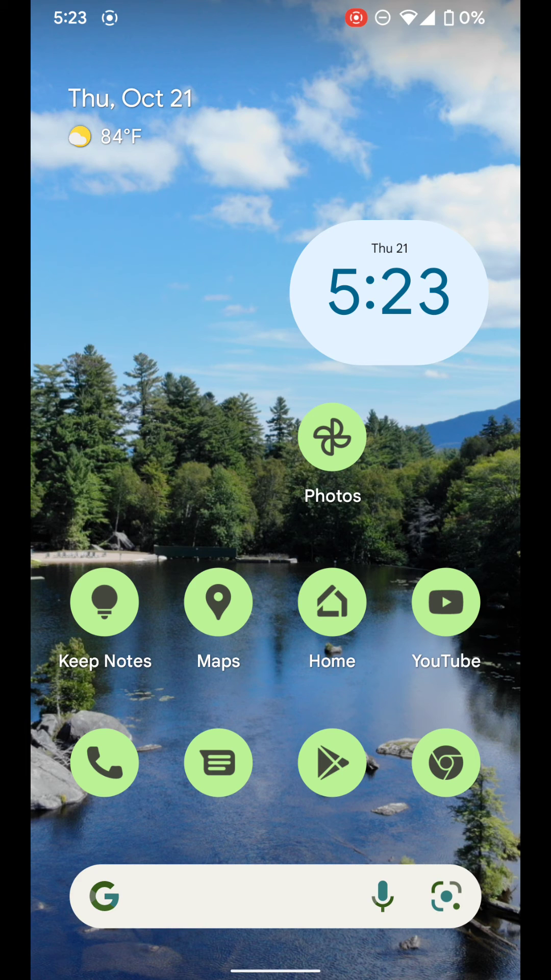
{"action": "left_click_drag", "start_coordinate": [399, 486], "coordinate": [430, 454]}
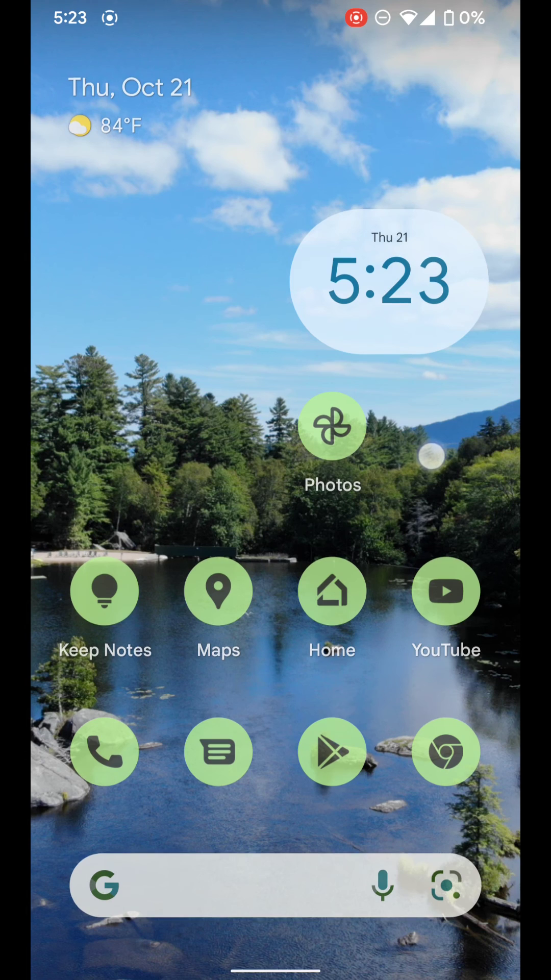
{"action": "left_click_drag", "start_coordinate": [431, 453], "coordinate": [431, 475]}
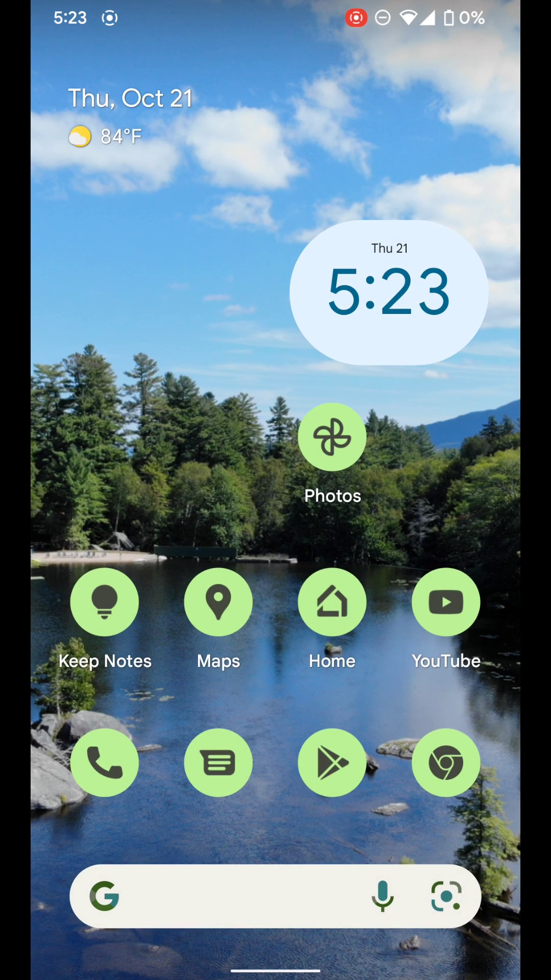